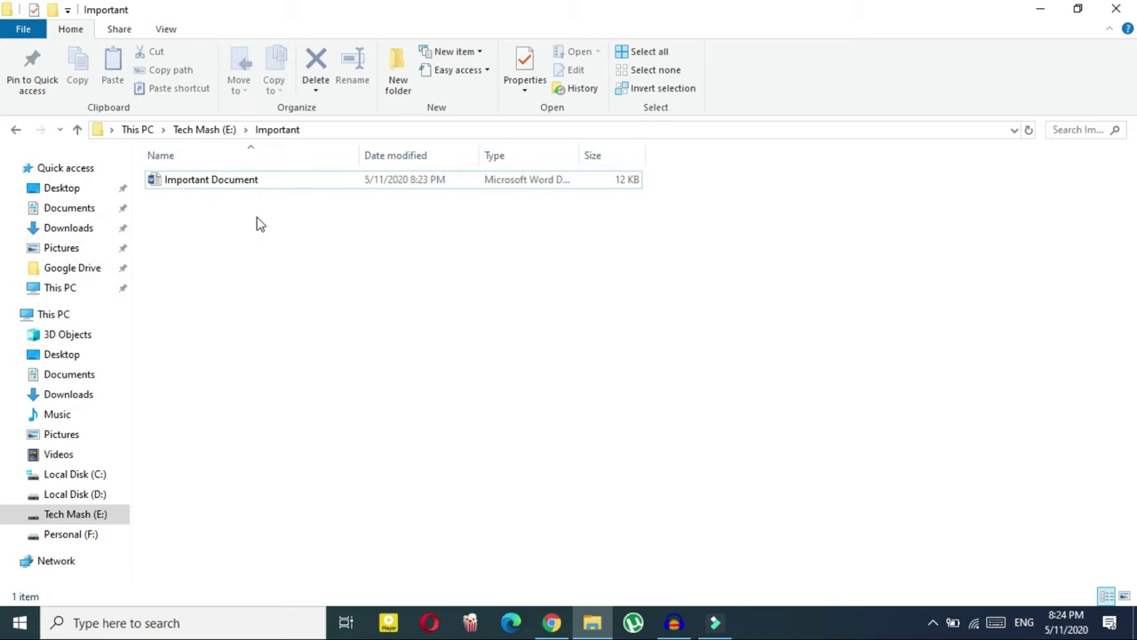
Select Important Document in the Important folder on Tech Mash (E:)
click(237, 185)
double_click(236, 185)
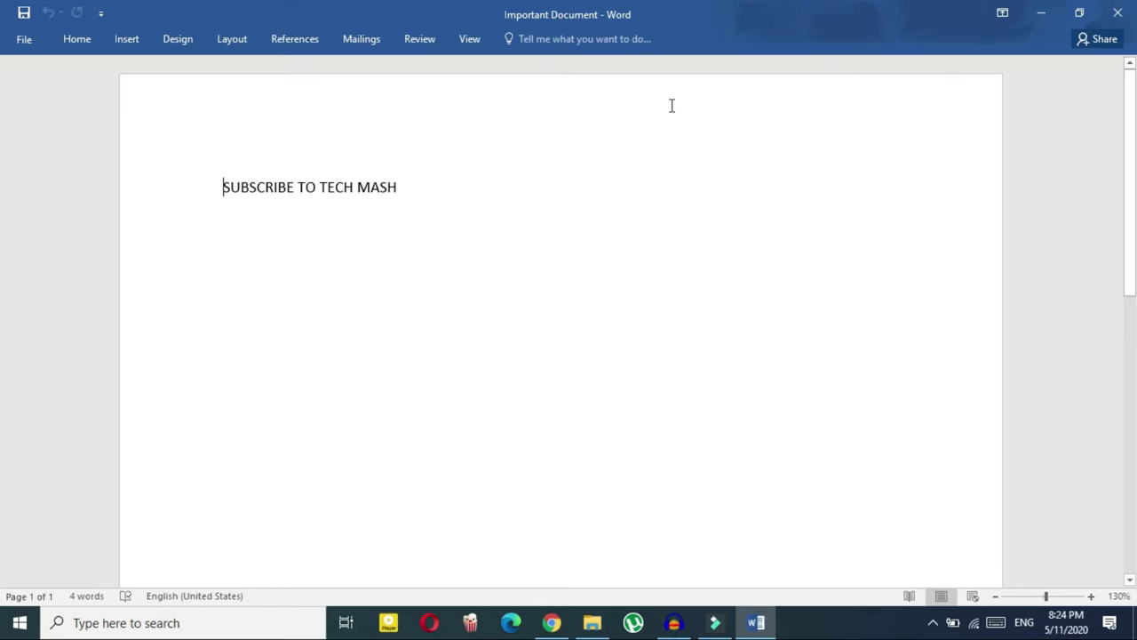
click(1119, 8)
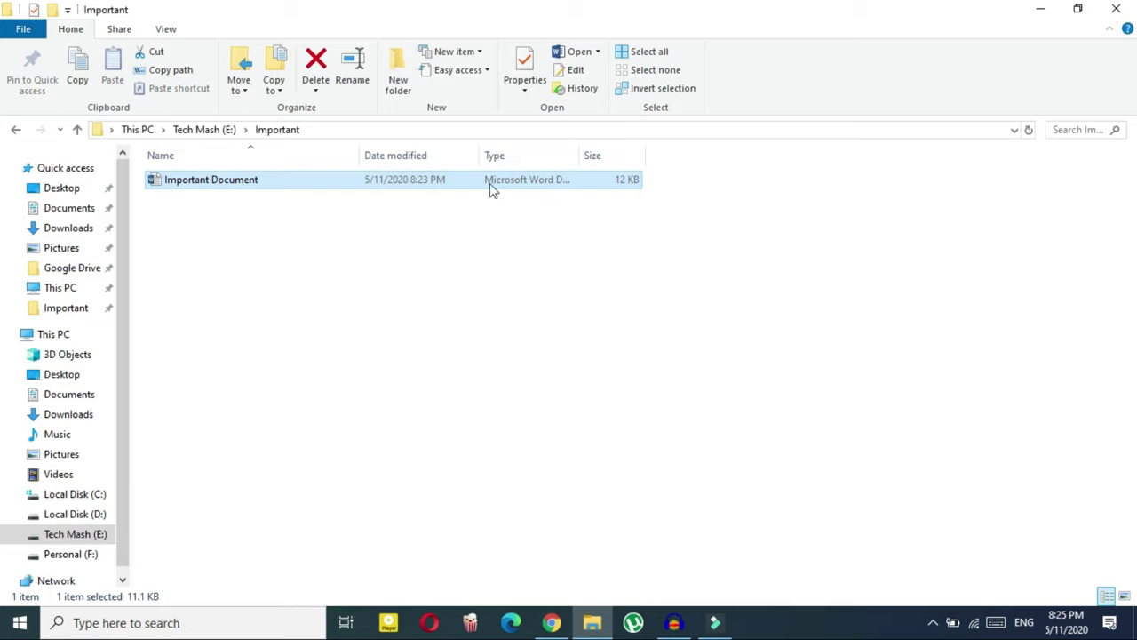
Delete Important Document from the Important folder and minimize File Explorer
double_click(270, 184)
right_click(270, 184)
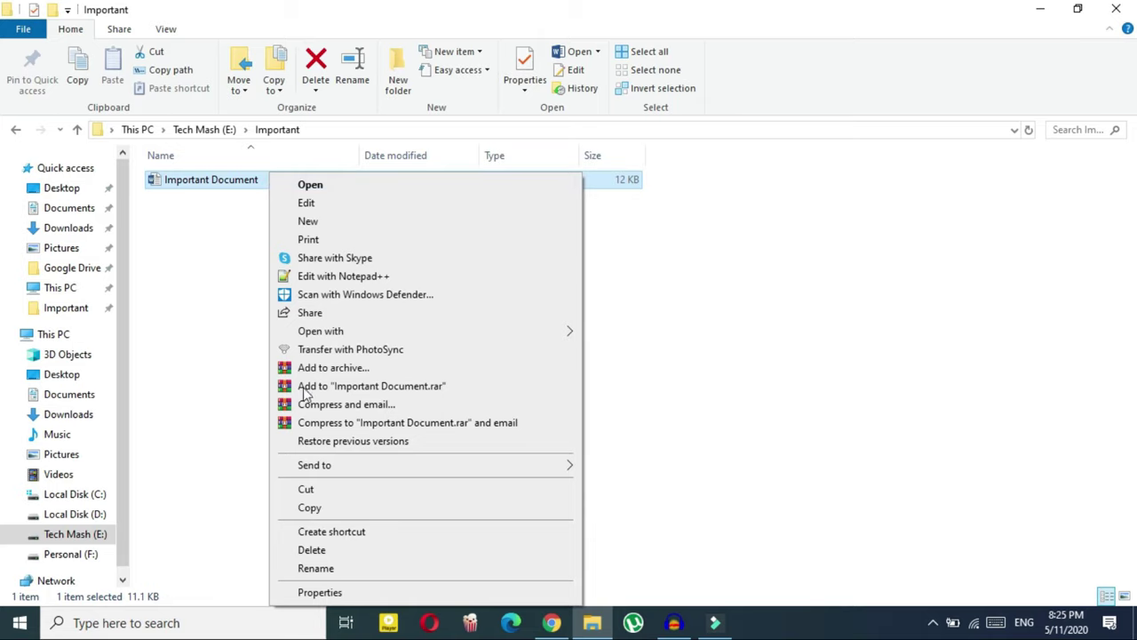
click(327, 551)
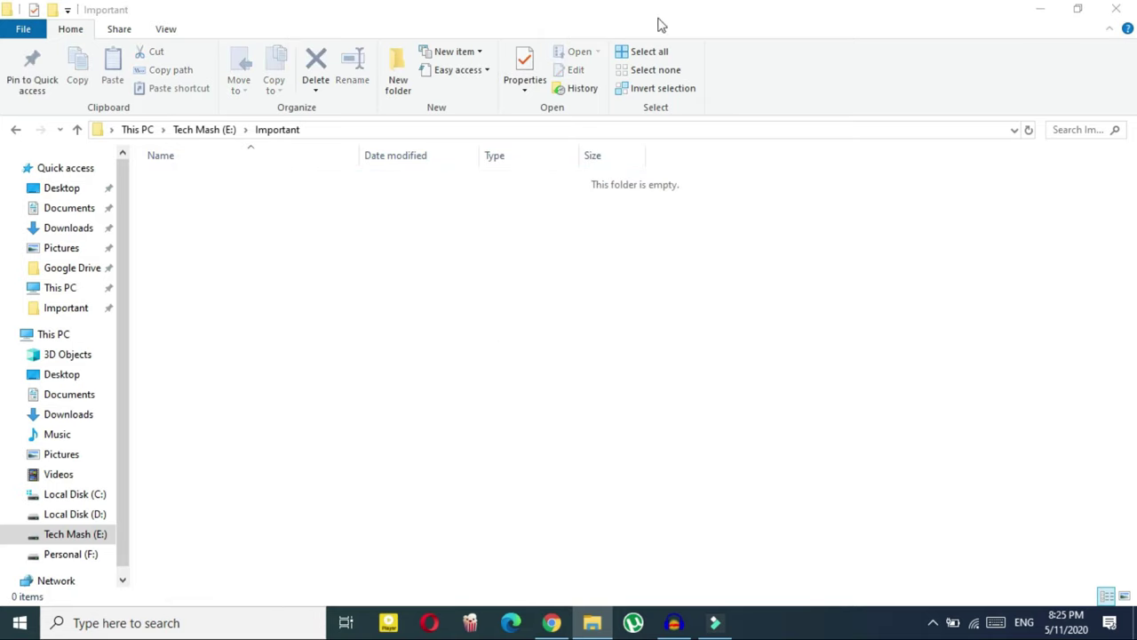
click(1045, 8)
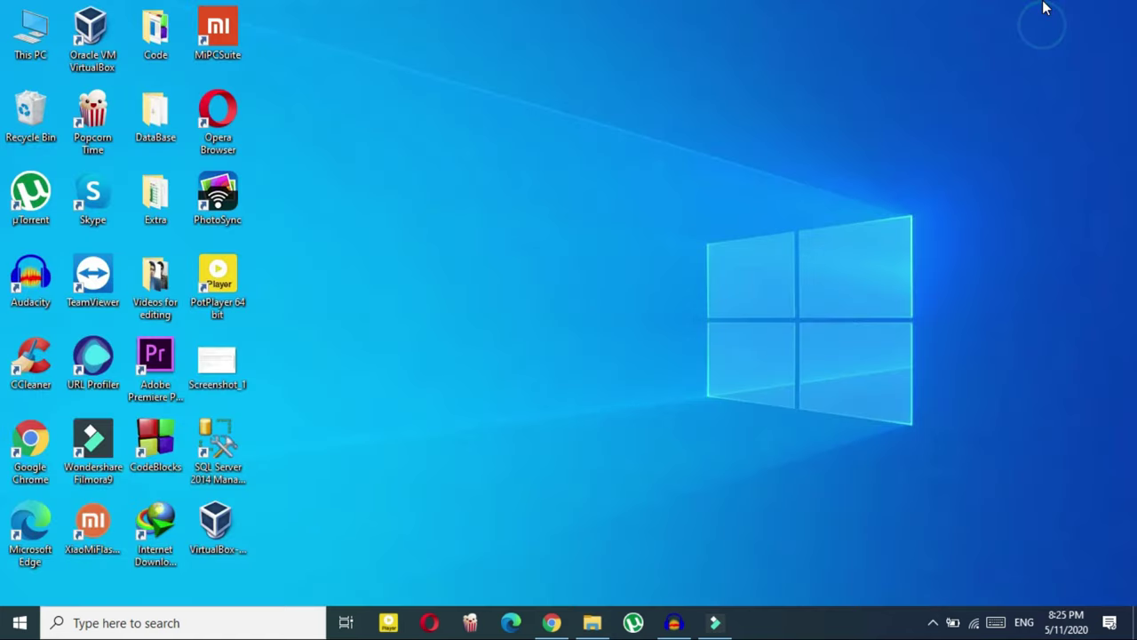
Empty the Recycle Bin, then check that it holds 0 items and close it
right_click(24, 122)
click(48, 151)
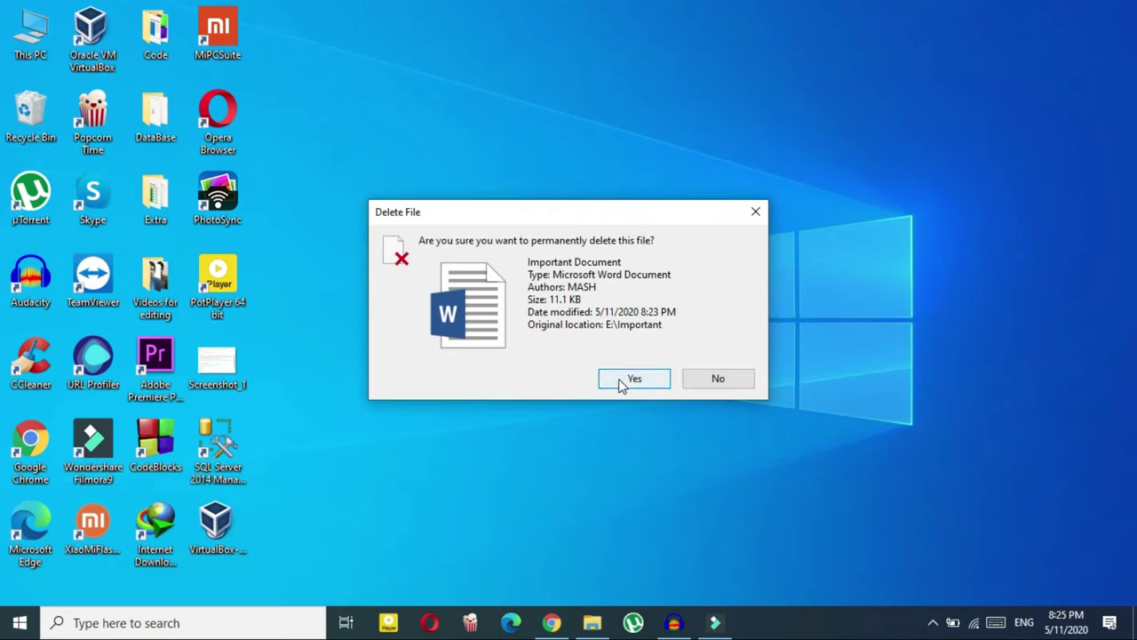
click(619, 382)
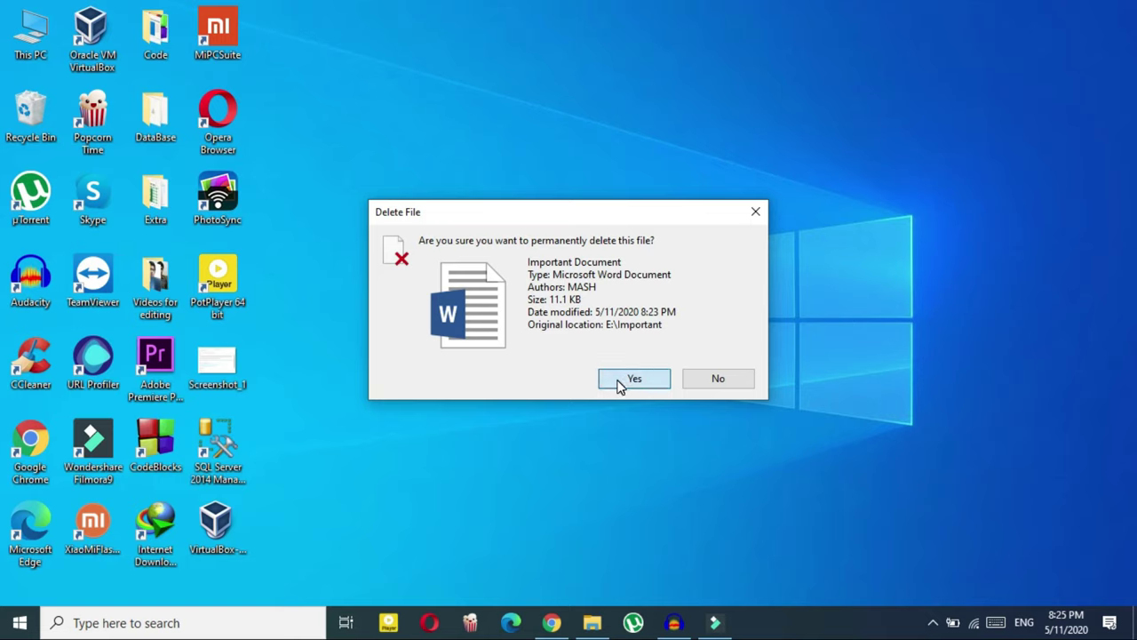
click(626, 386)
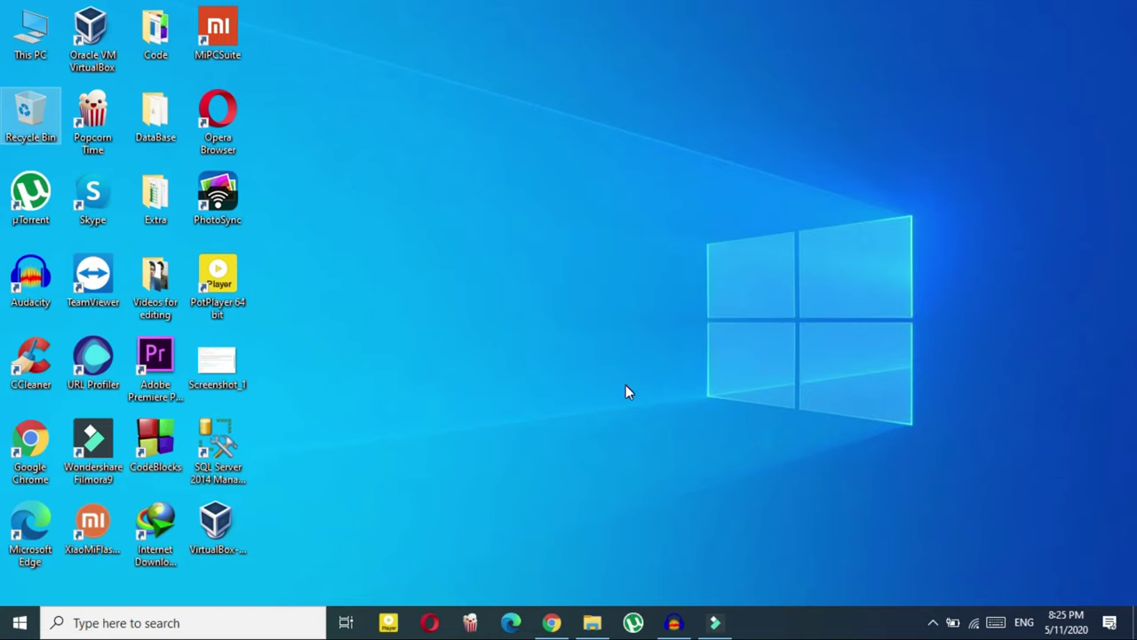
double_click(27, 116)
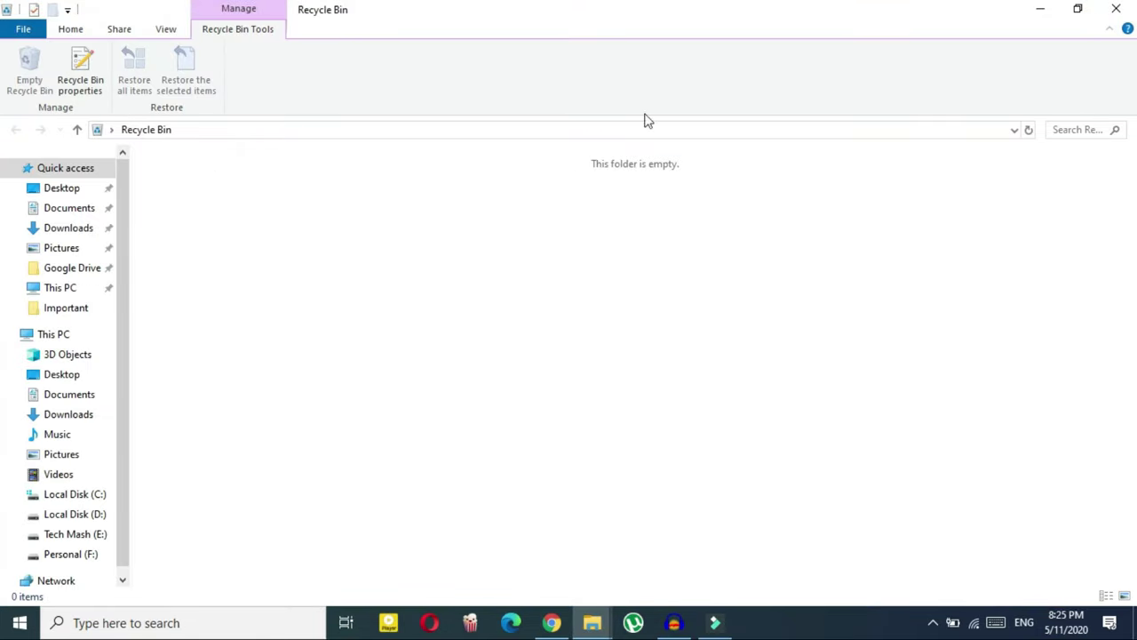
click(1117, 9)
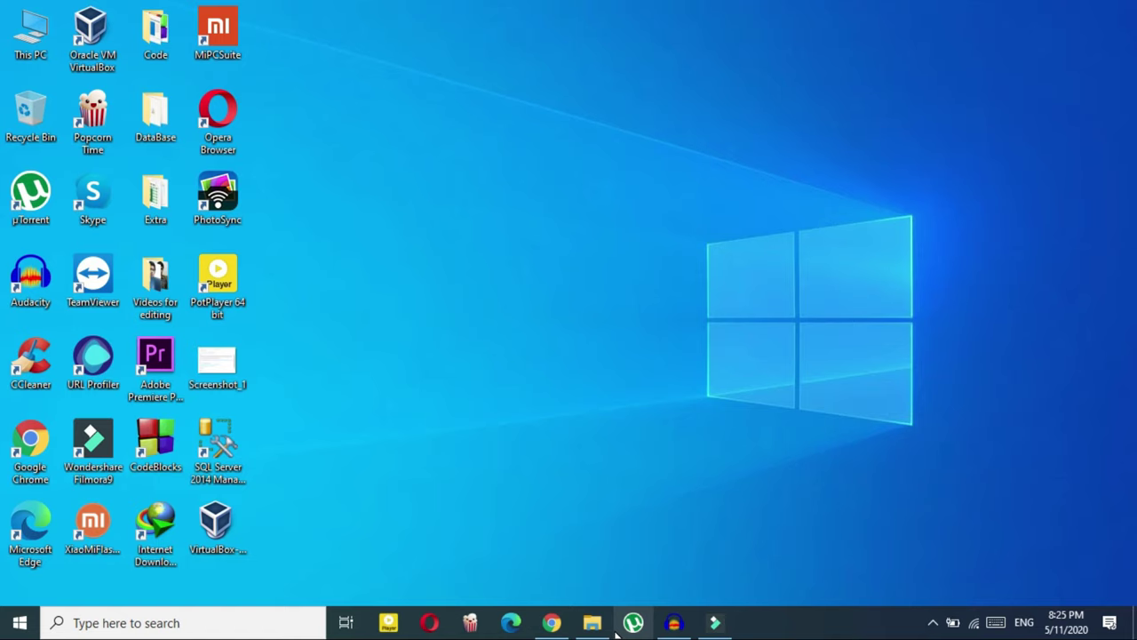
Restore the File Explorer window showing the empty Important folder on Tech Mash (E:)
click(592, 627)
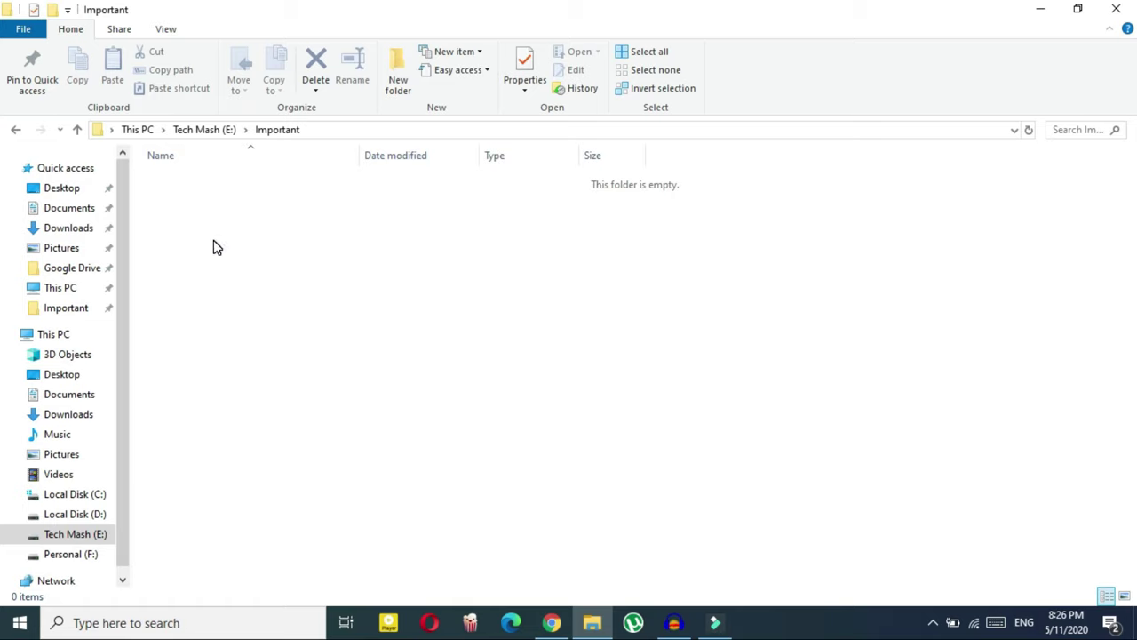
Search Google for 'download recuva' from a new Chrome tab
click(558, 622)
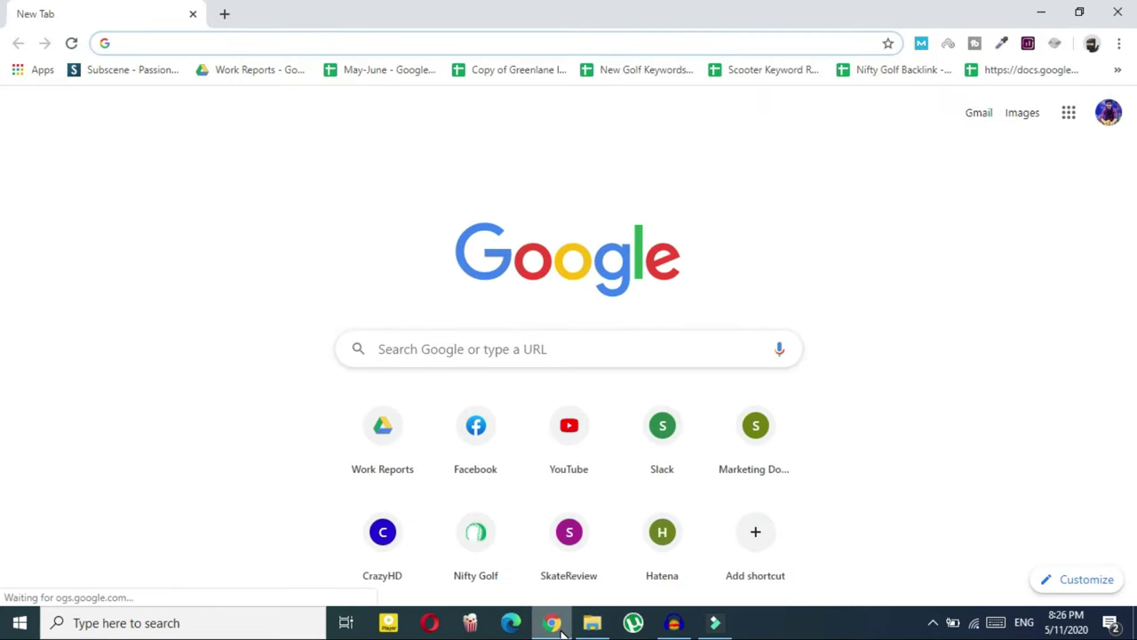
text(dow)
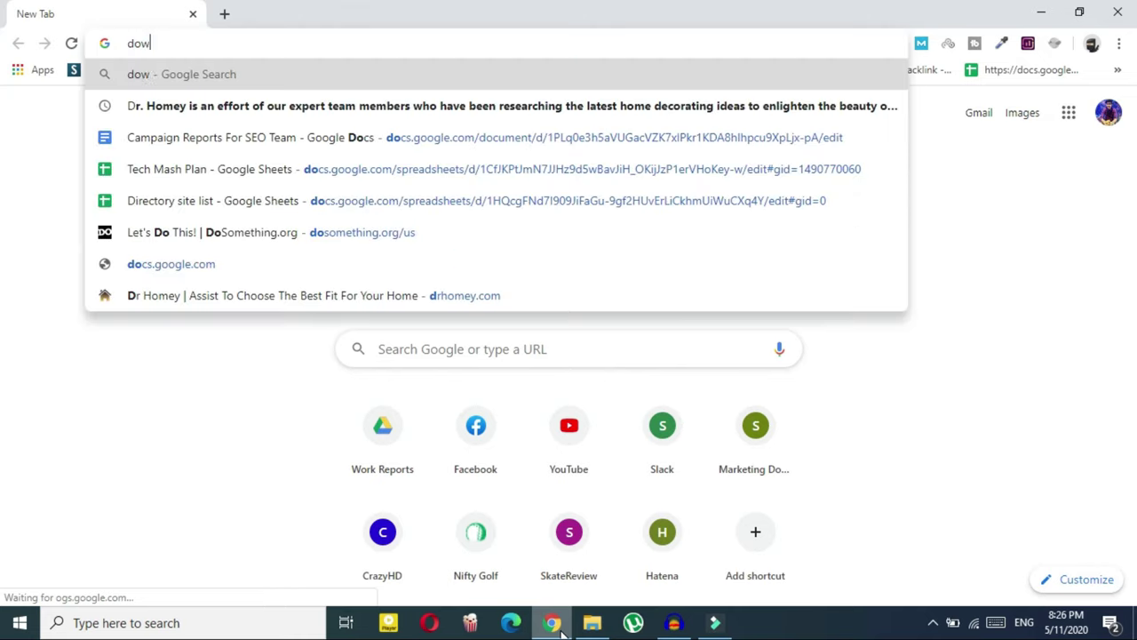
text(nload recuva)
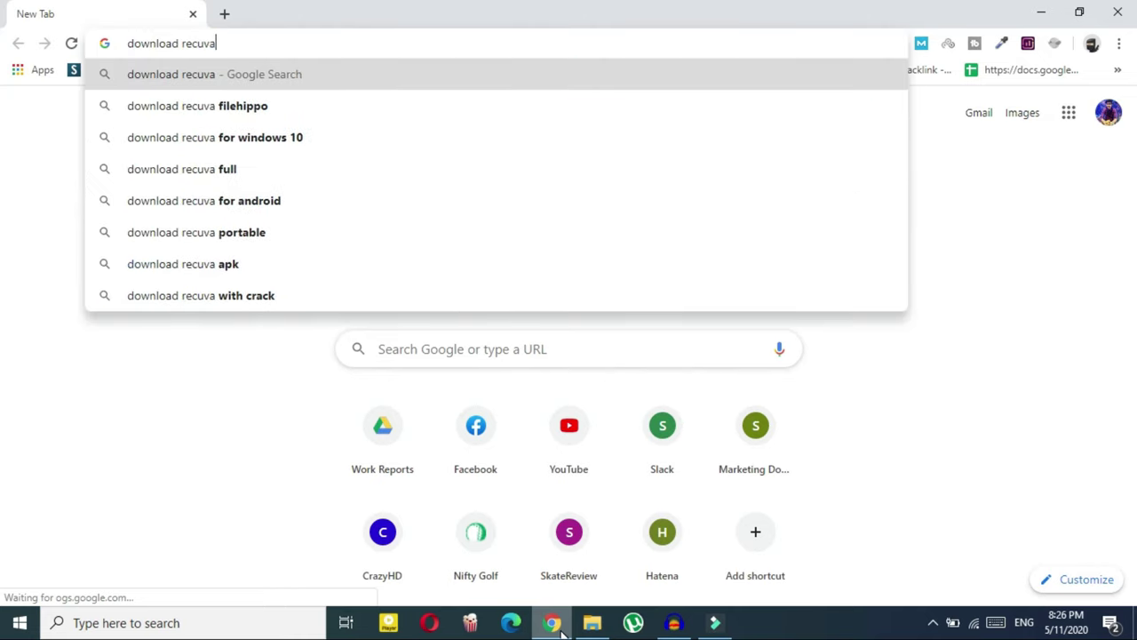
key(Return)
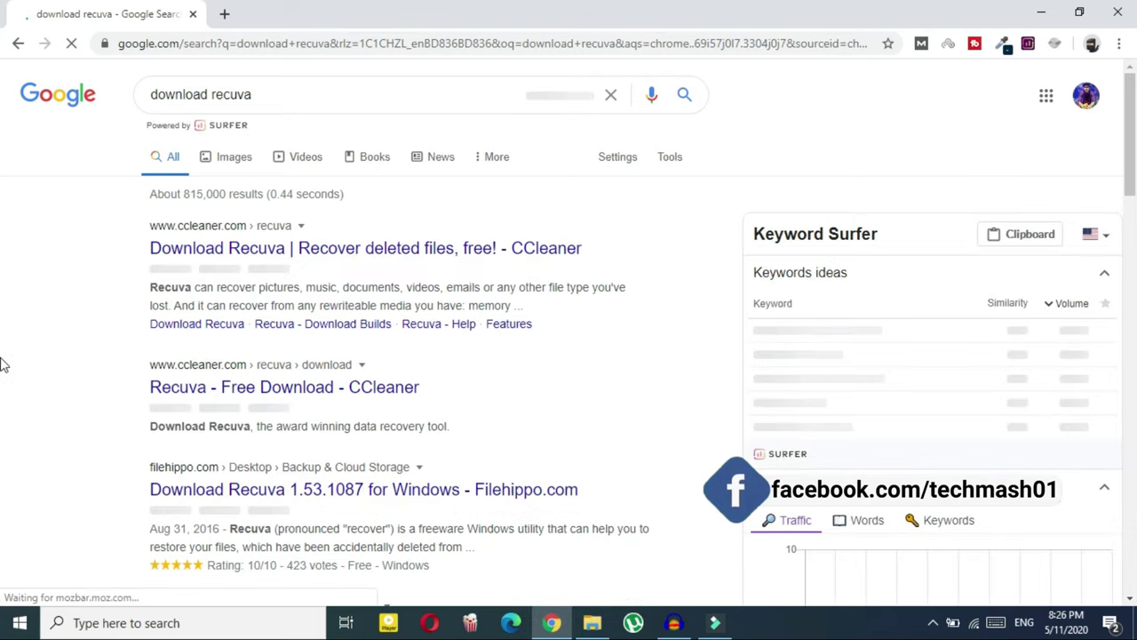
Download the free Recuva installer rcsetup153.exe from CCleaner's Recuva page
click(222, 249)
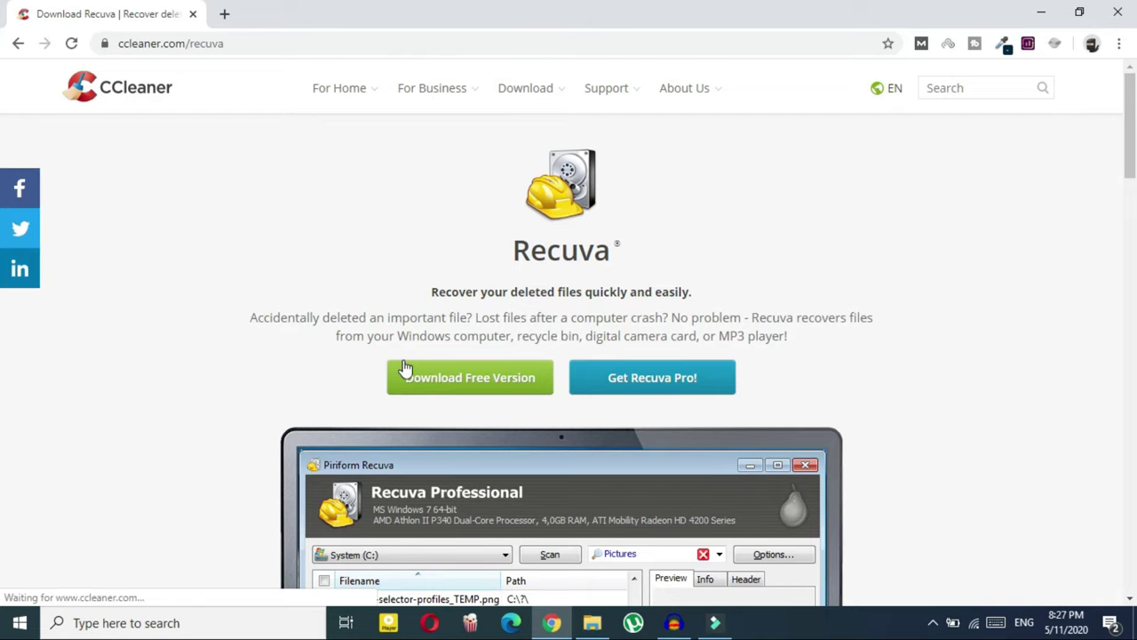
scroll(491, 378, down, 12)
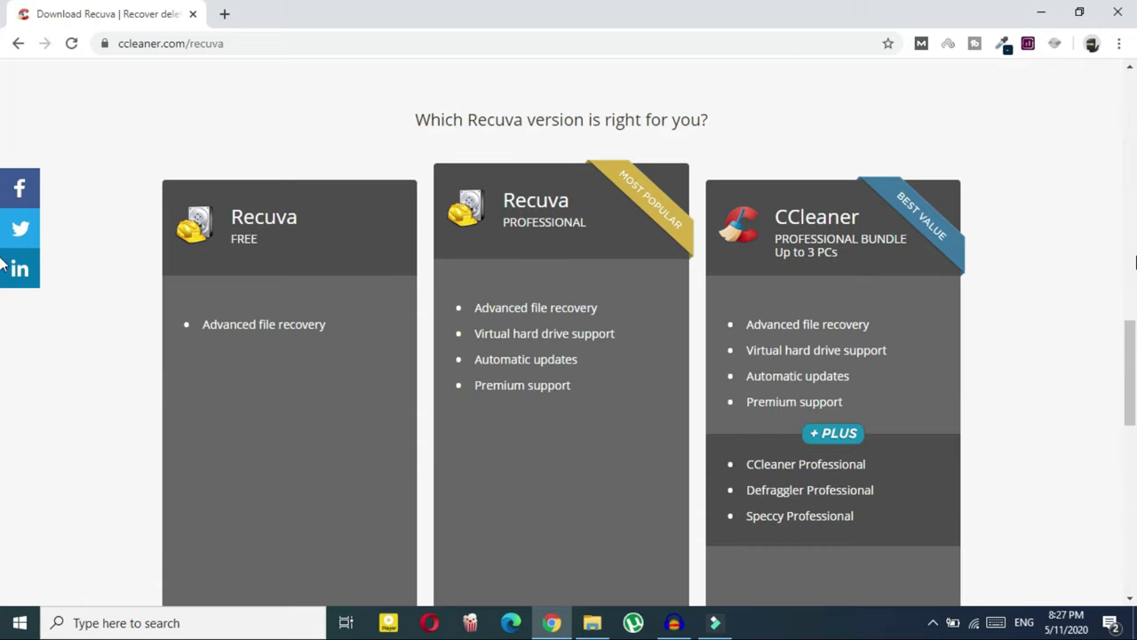
click(1135, 316)
drag(1128, 311, 1115, 445)
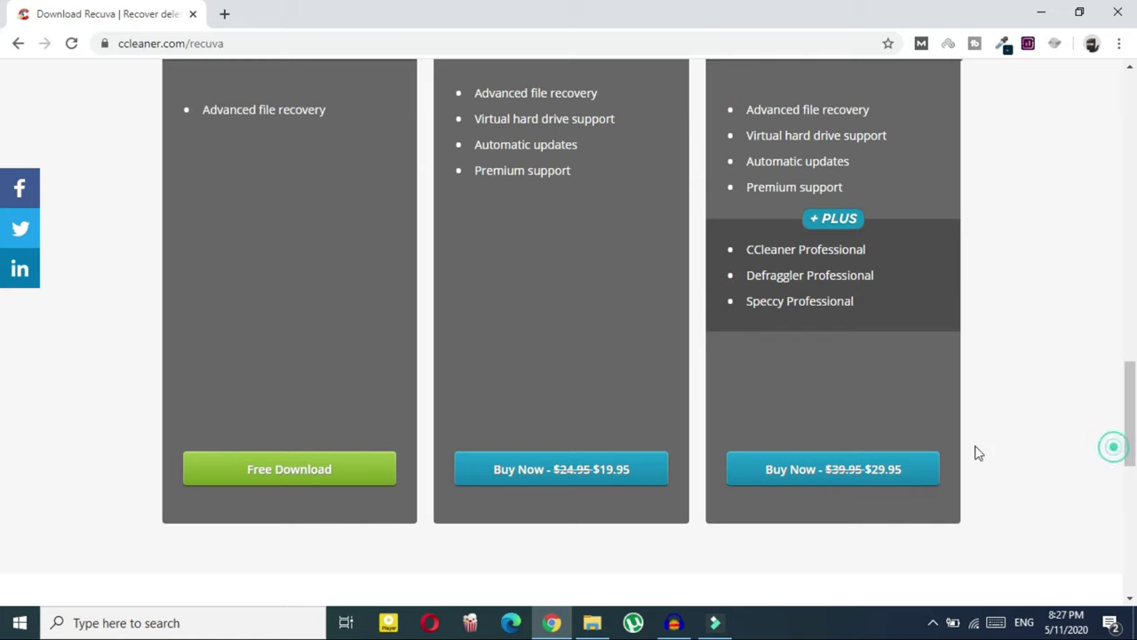
click(249, 477)
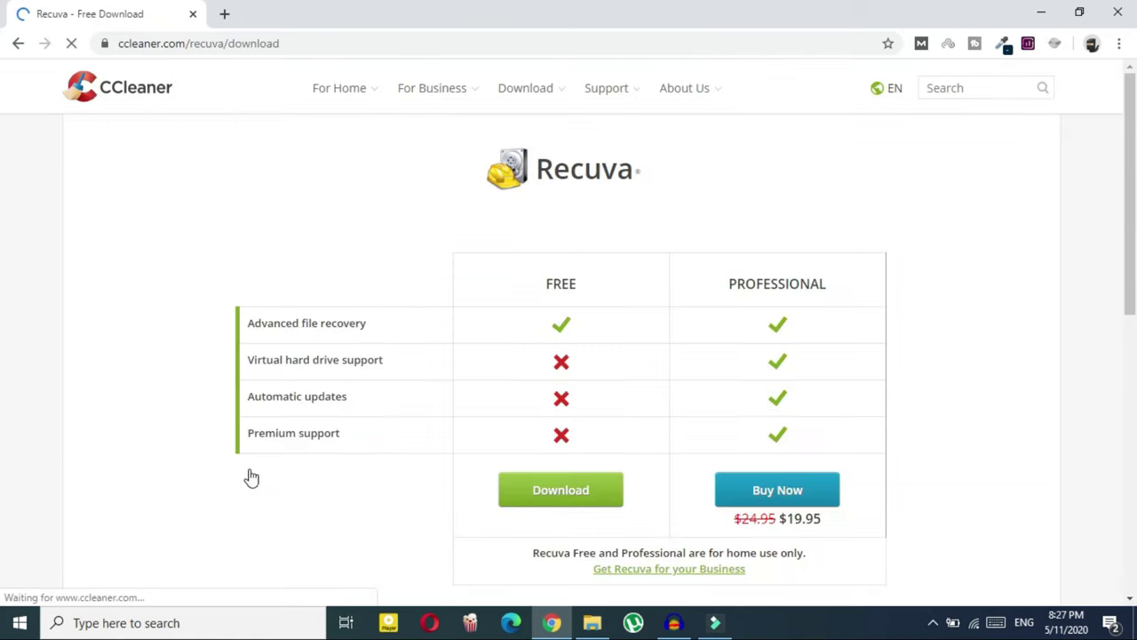
click(556, 496)
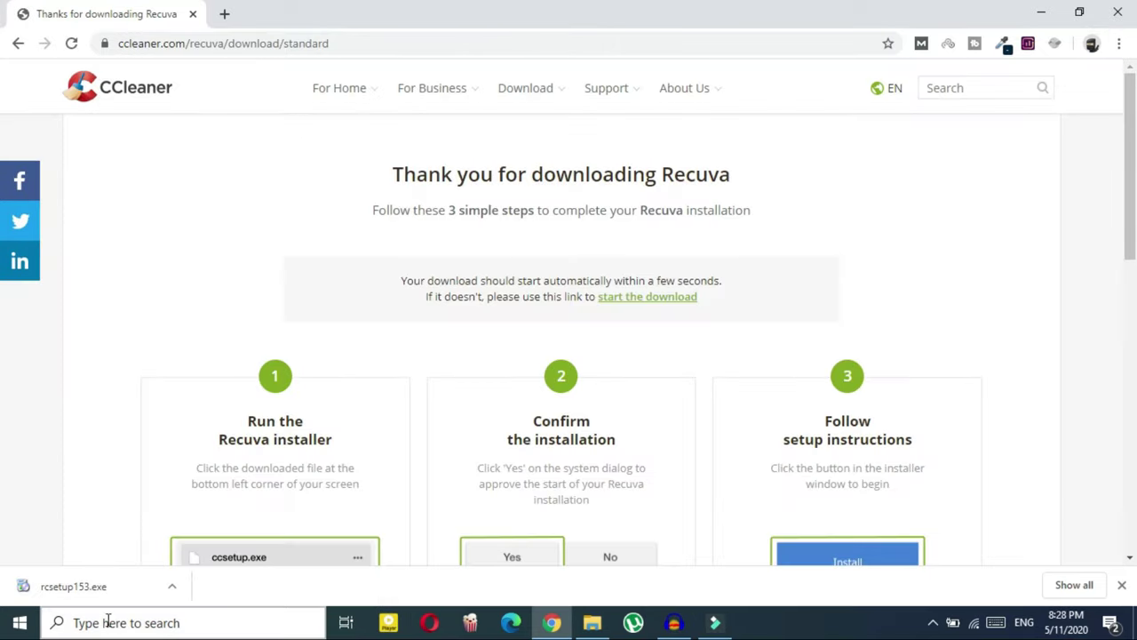
Install Recuva v1.53 from rcsetup153.exe and run it with View release notes unticked
click(76, 594)
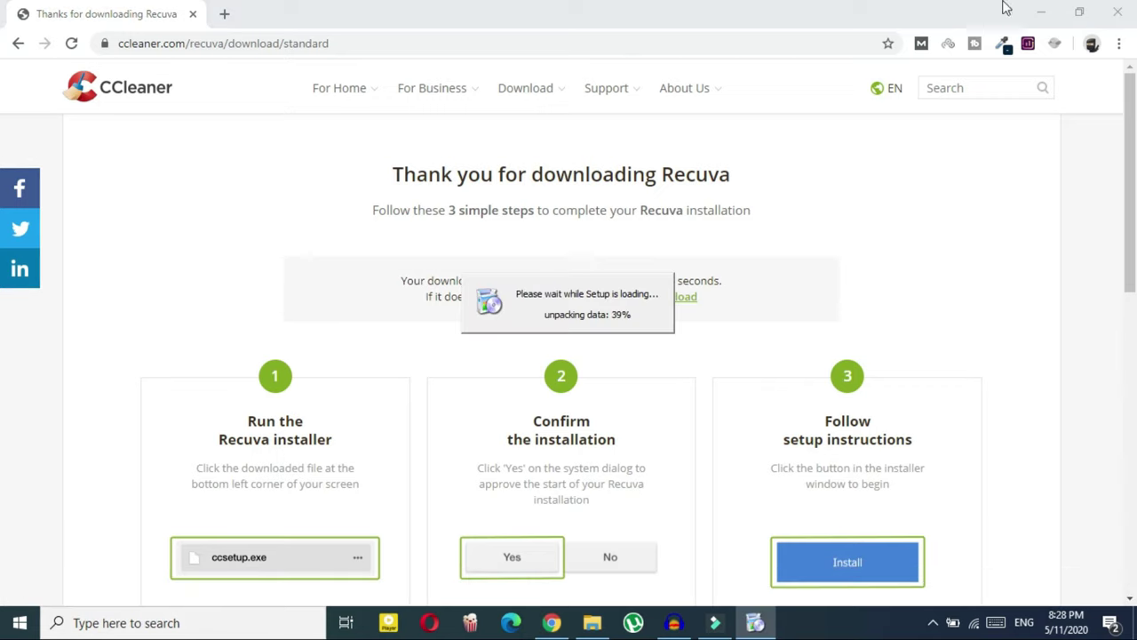
click(1040, 14)
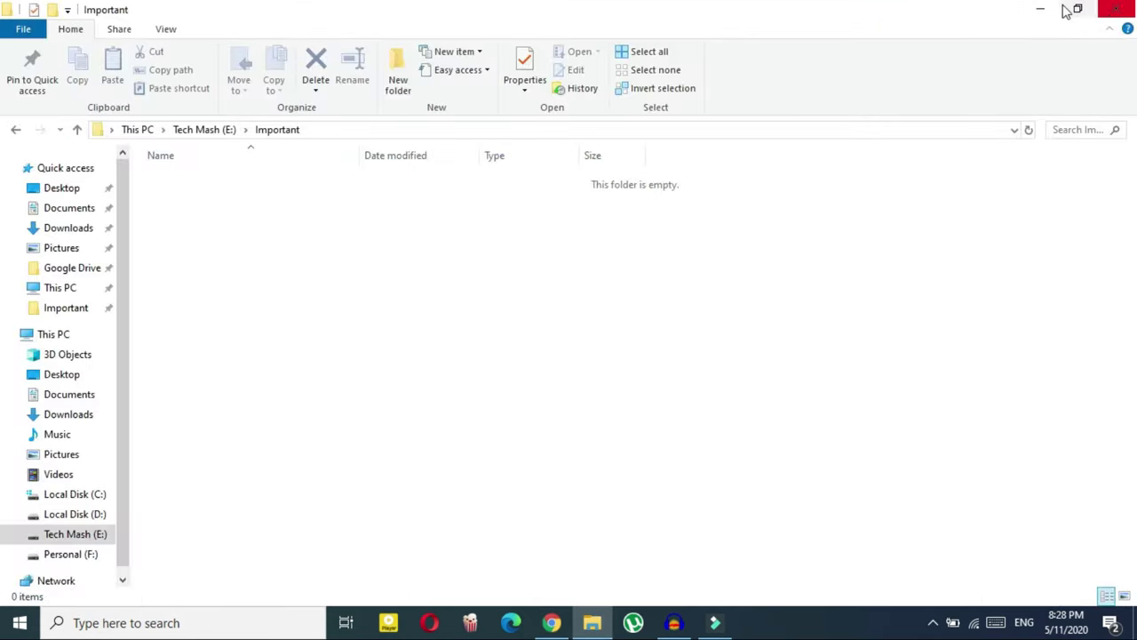
click(1031, 8)
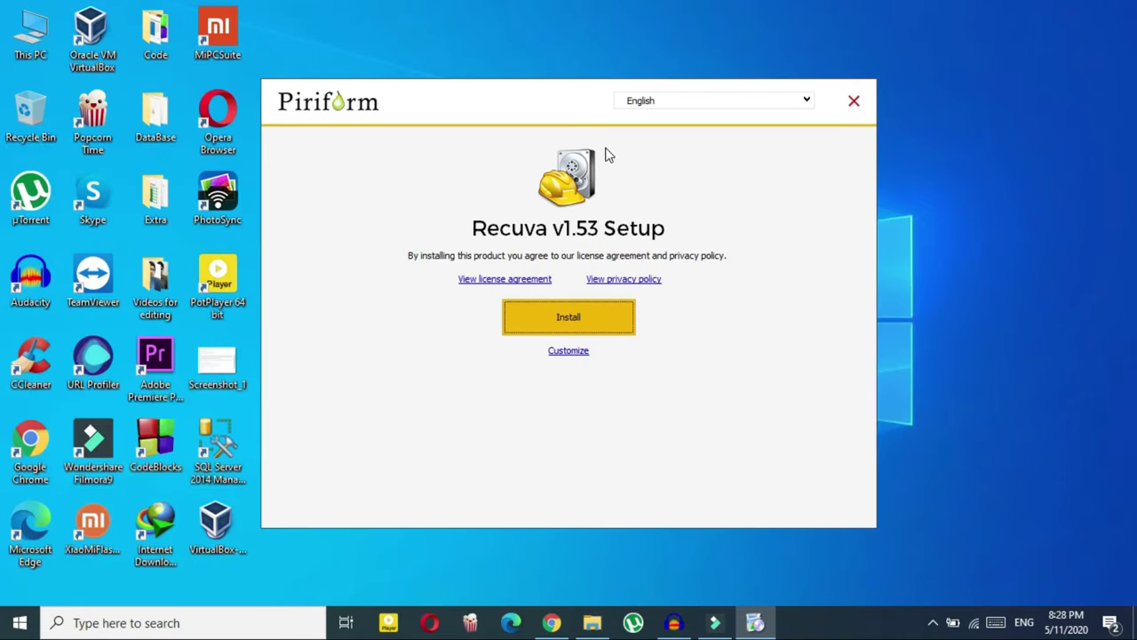
click(576, 317)
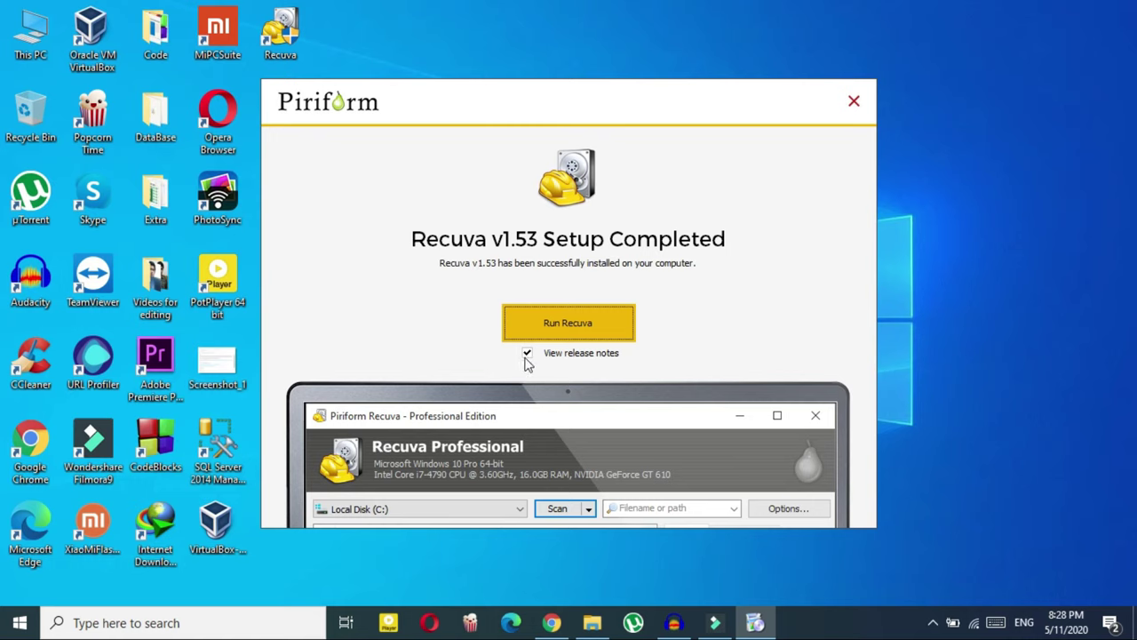
click(527, 354)
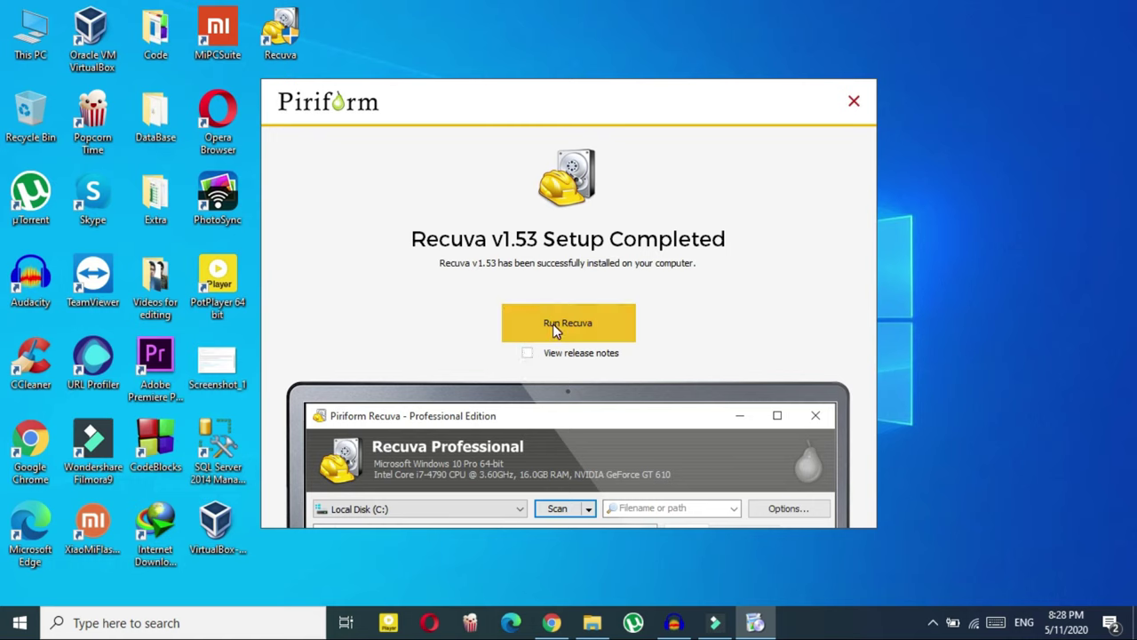
click(553, 325)
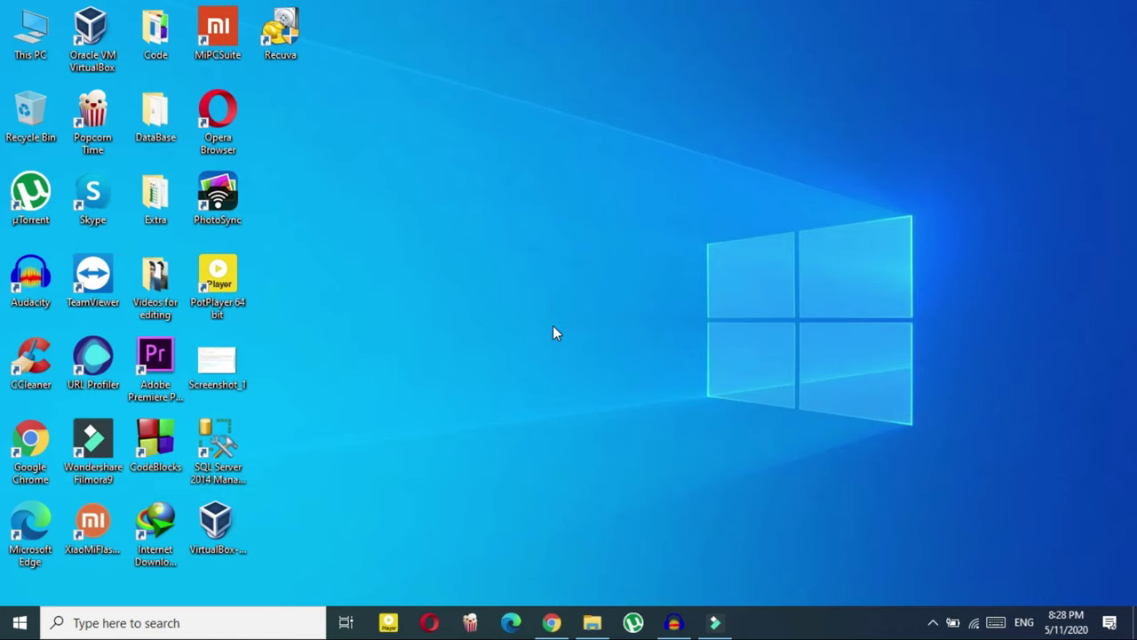
Pass the wizard's Welcome page and keep Documents as the file type
click(662, 480)
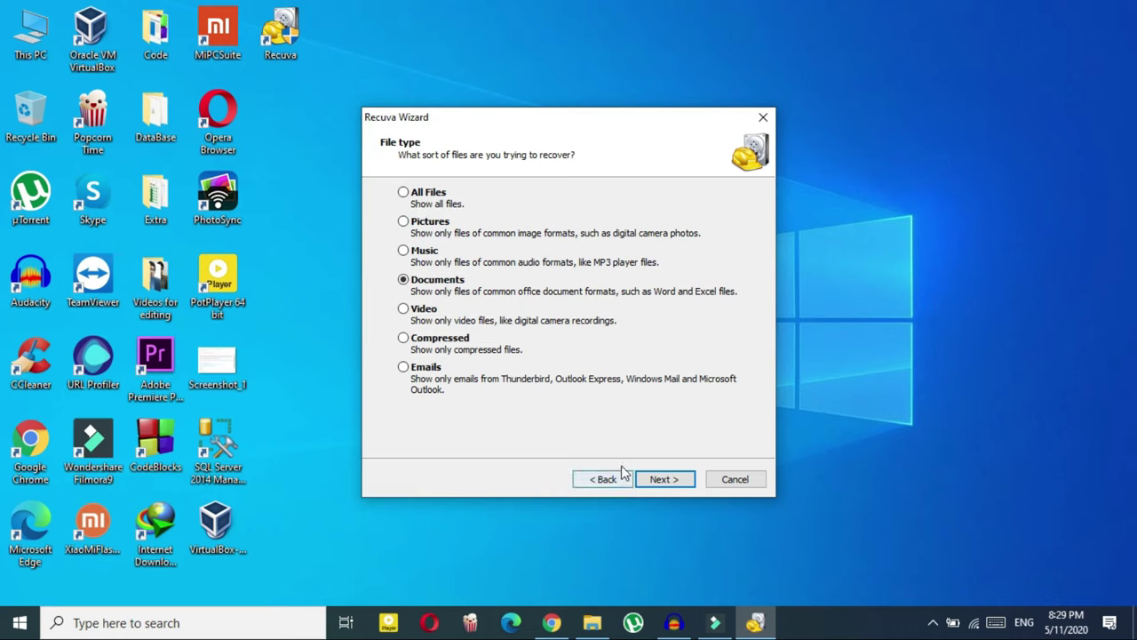
click(675, 481)
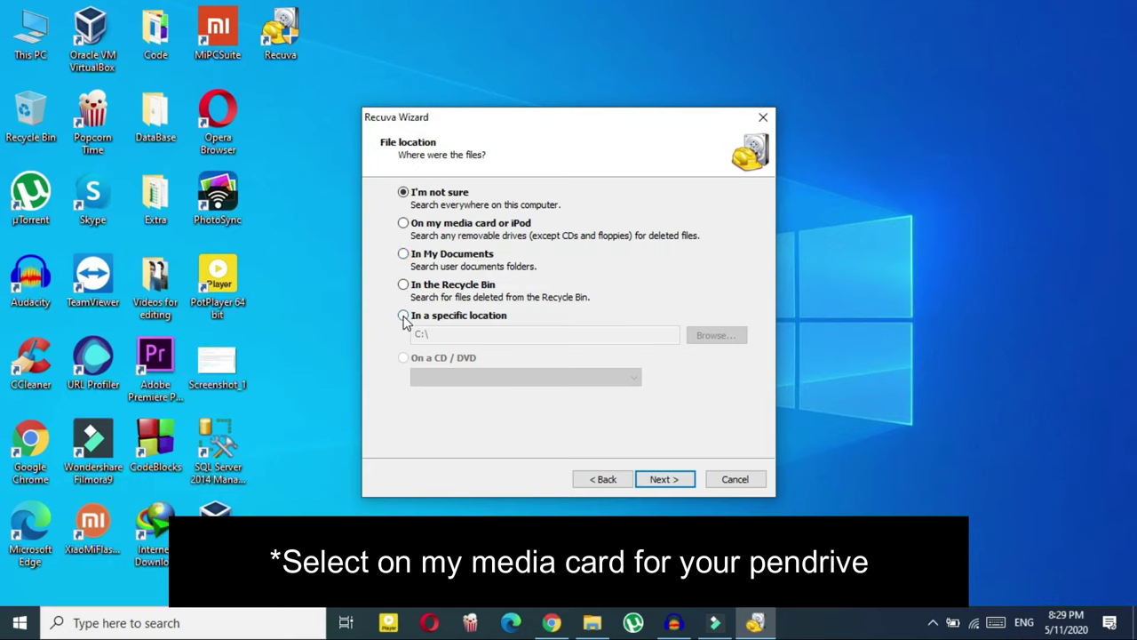
Set the search location to E:\Important and advance to the final wizard page
click(403, 316)
click(704, 340)
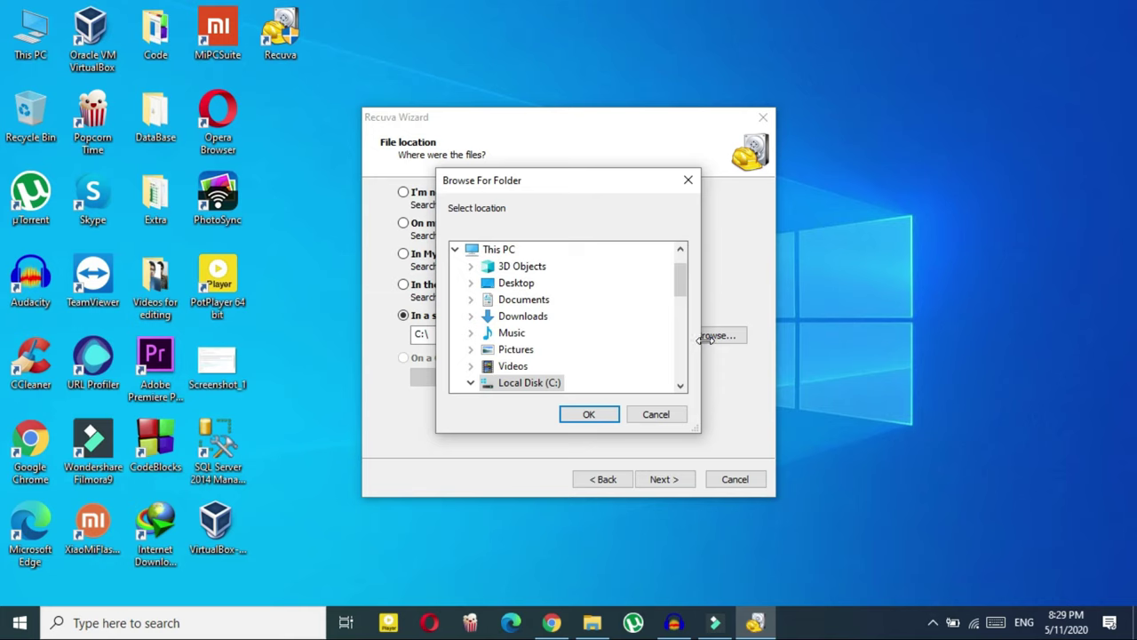
drag(677, 293, 678, 341)
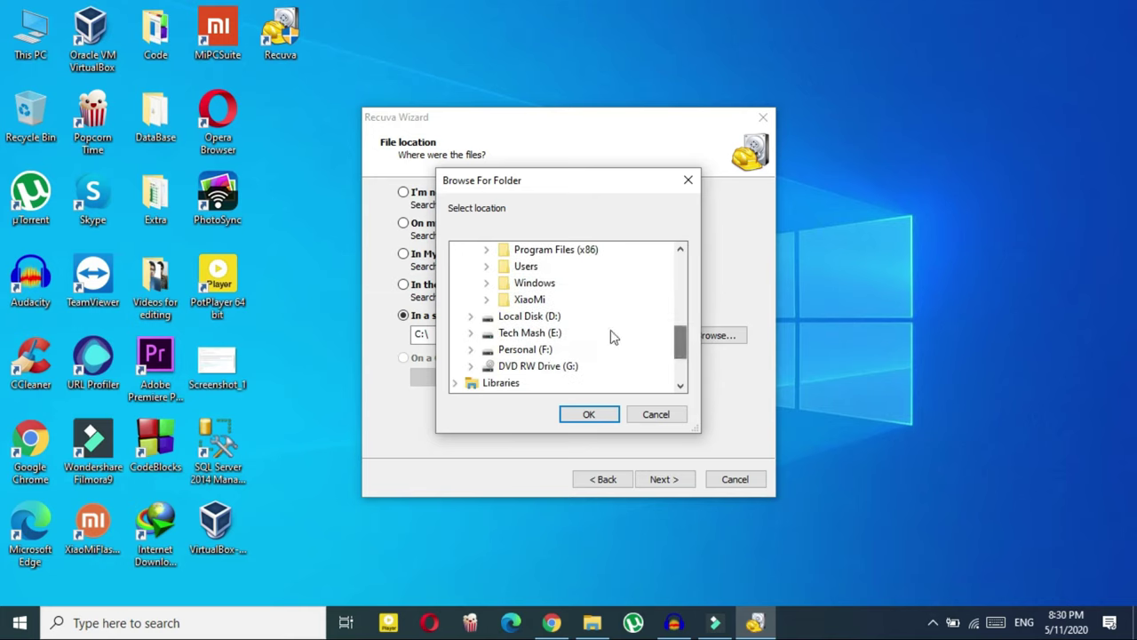
click(559, 333)
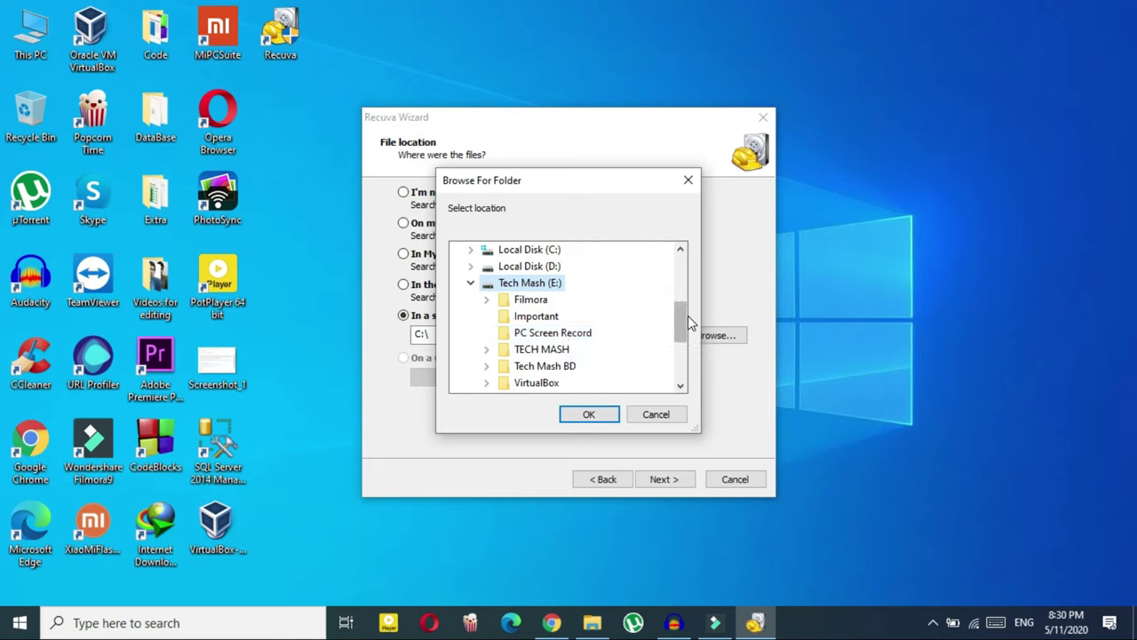
drag(677, 319, 680, 335)
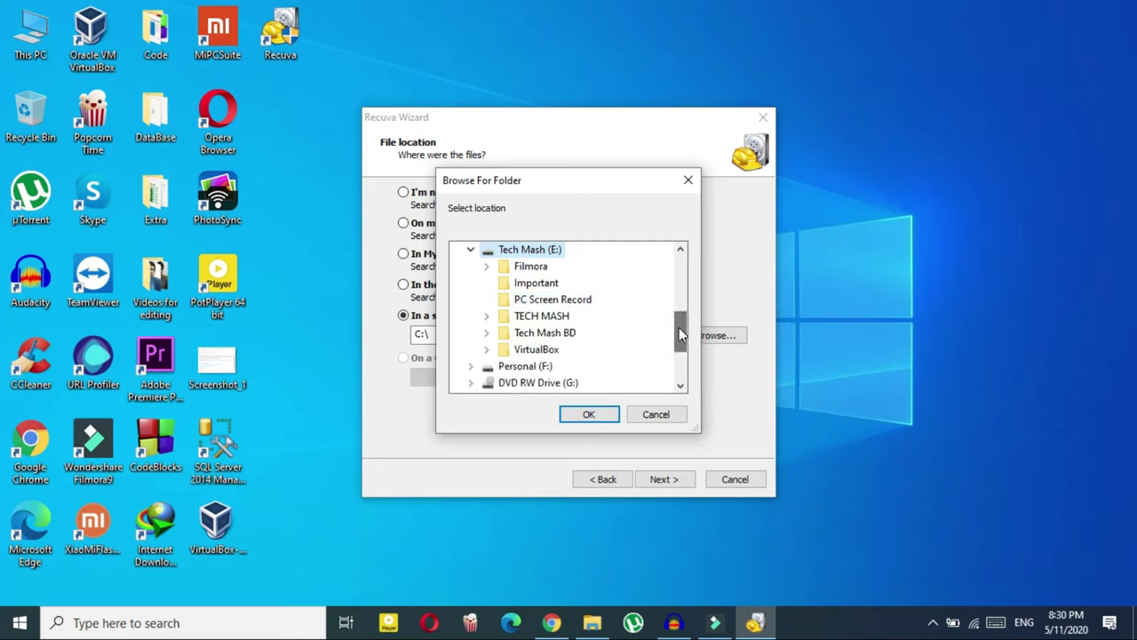
click(544, 283)
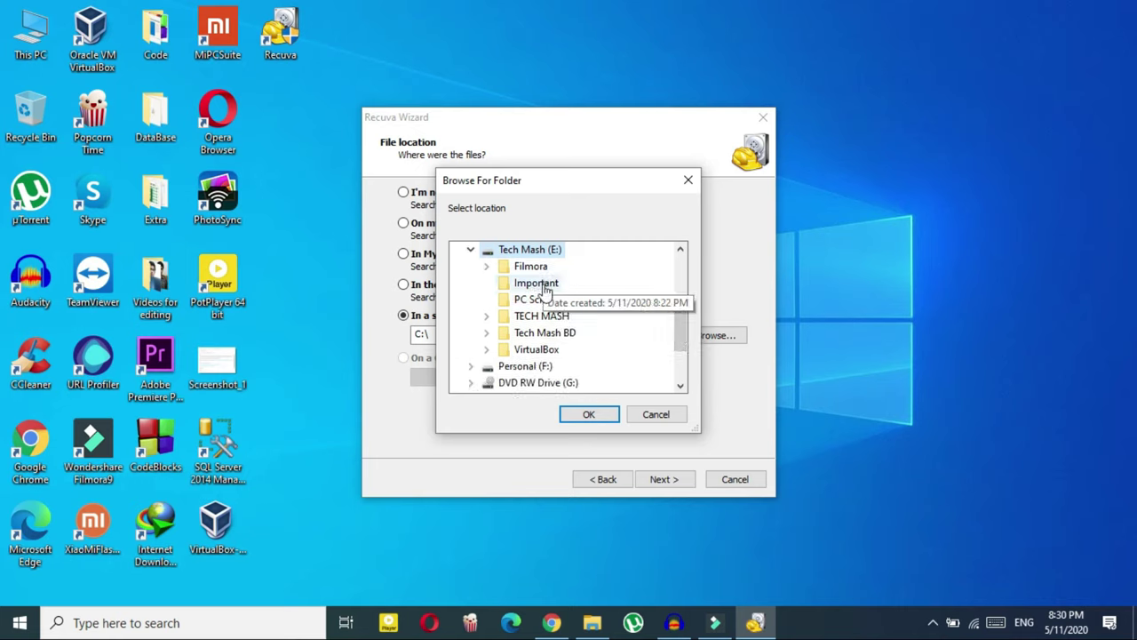
click(589, 415)
click(665, 481)
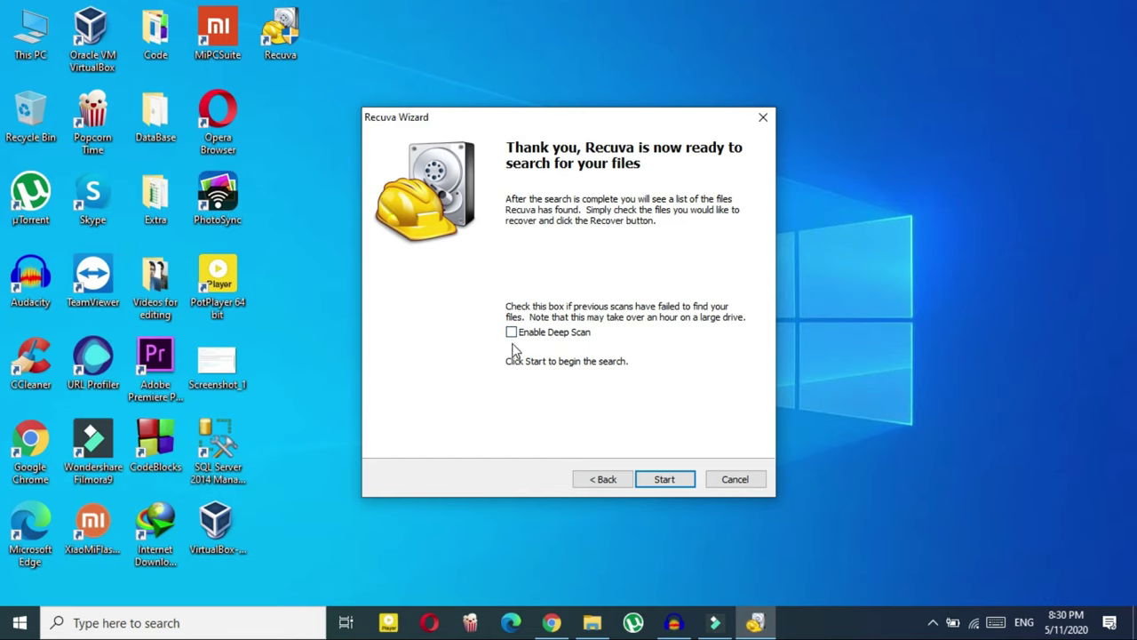
Start the scan without Deep Scan, finding ~$portant Document.docx in E:\Important
click(665, 480)
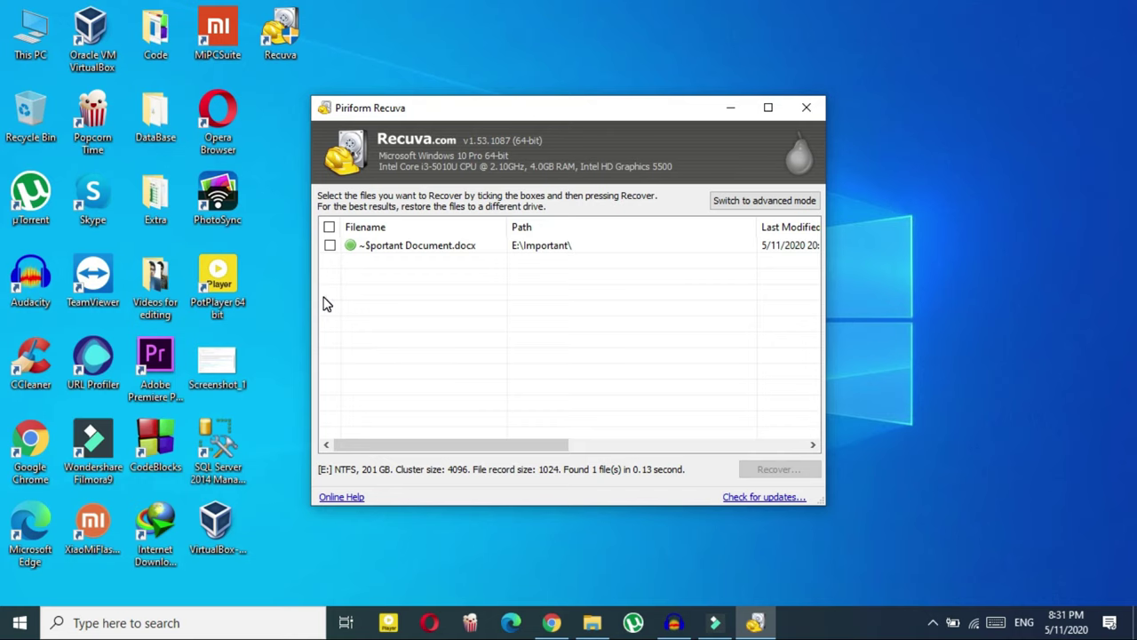
Recover the found Word document (~$portant Document) to the Desktop and close the Operation completed notice
click(329, 247)
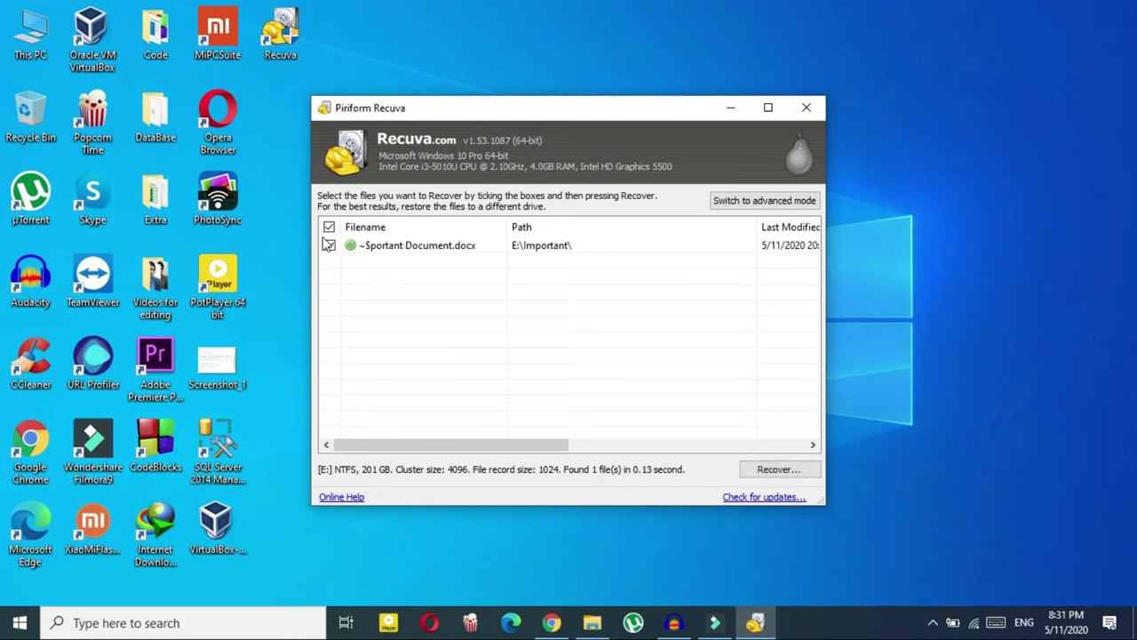
click(753, 470)
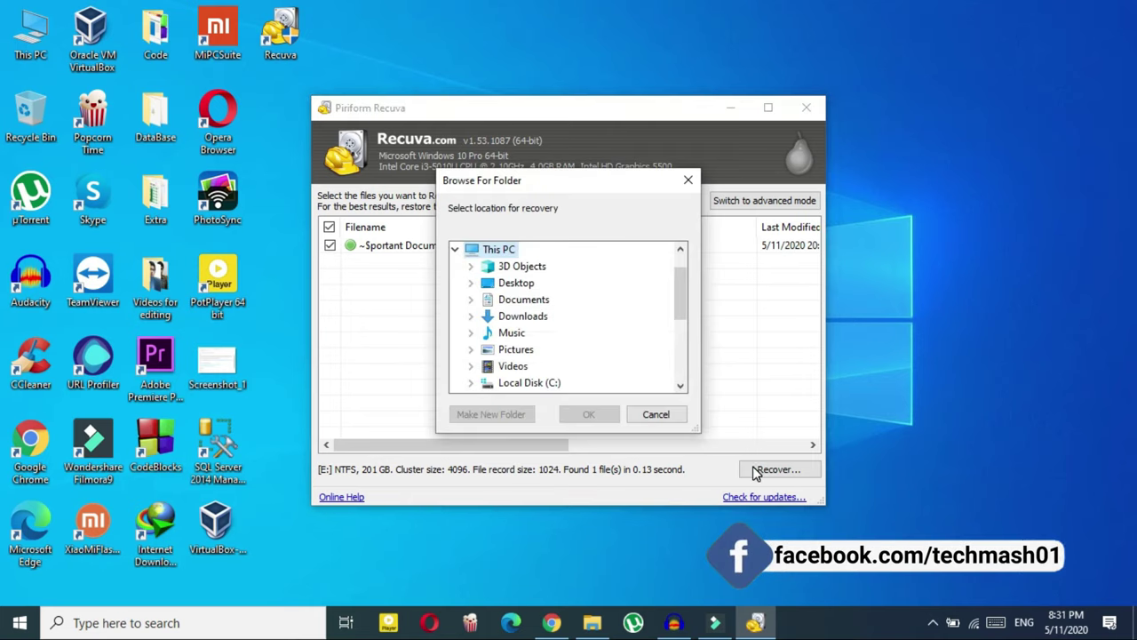
drag(682, 302, 685, 338)
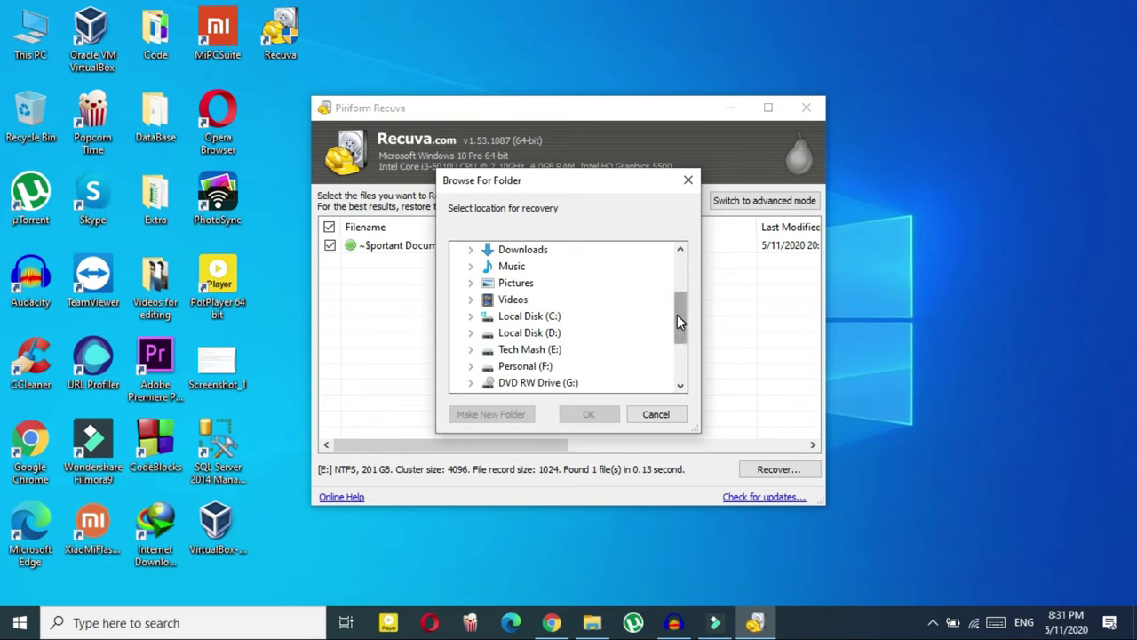
drag(677, 314, 677, 309)
scroll(678, 309, up, 1)
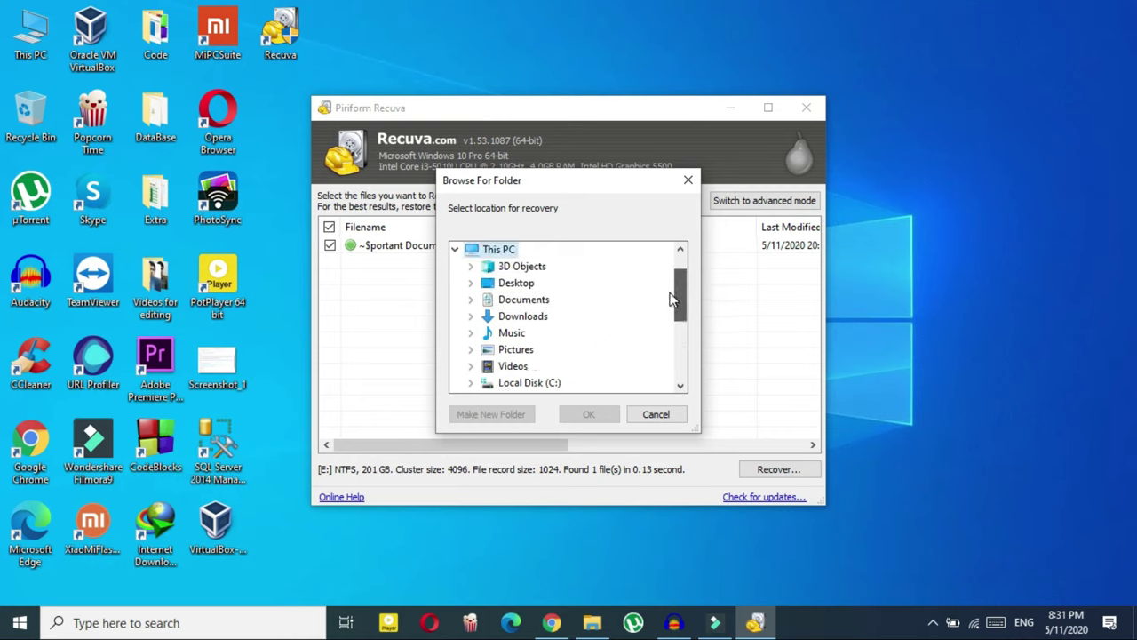
double_click(487, 284)
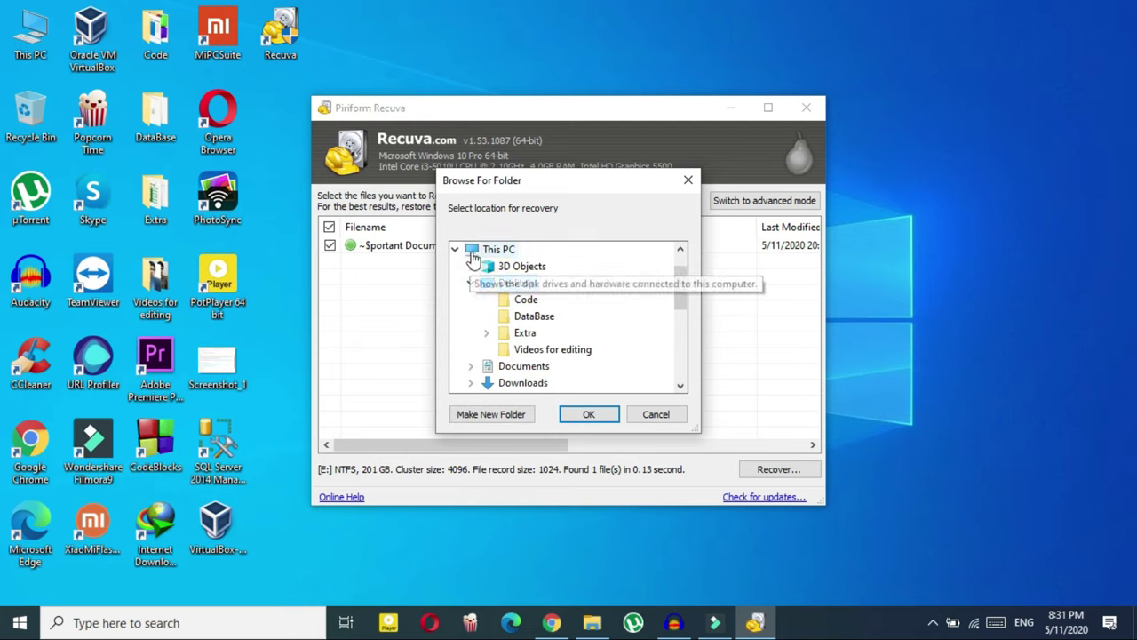
click(578, 413)
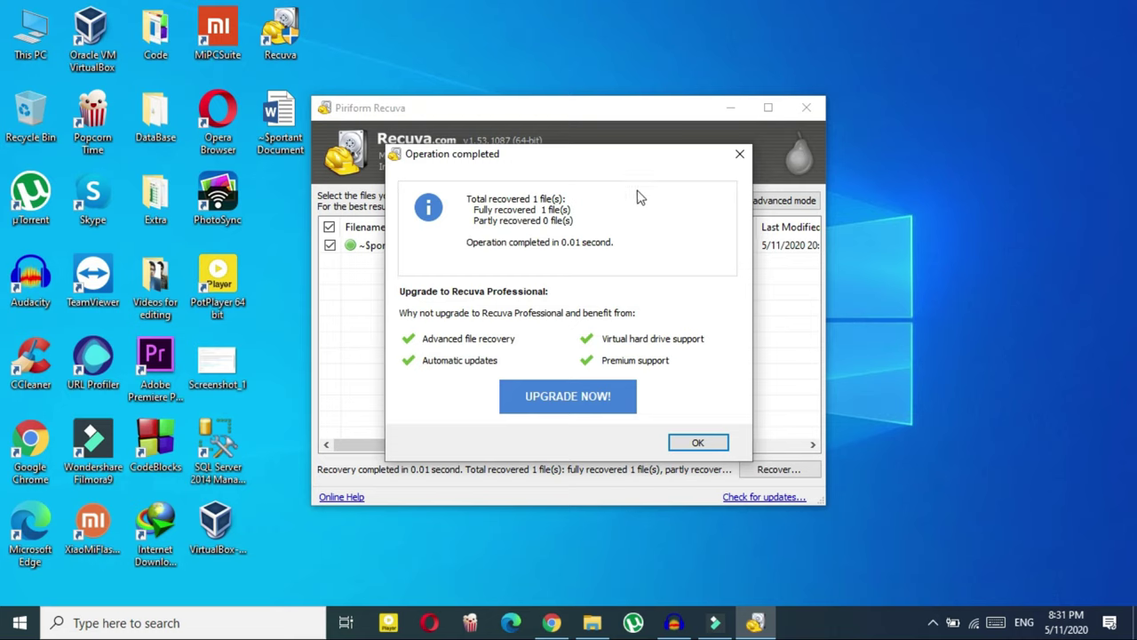
click(732, 158)
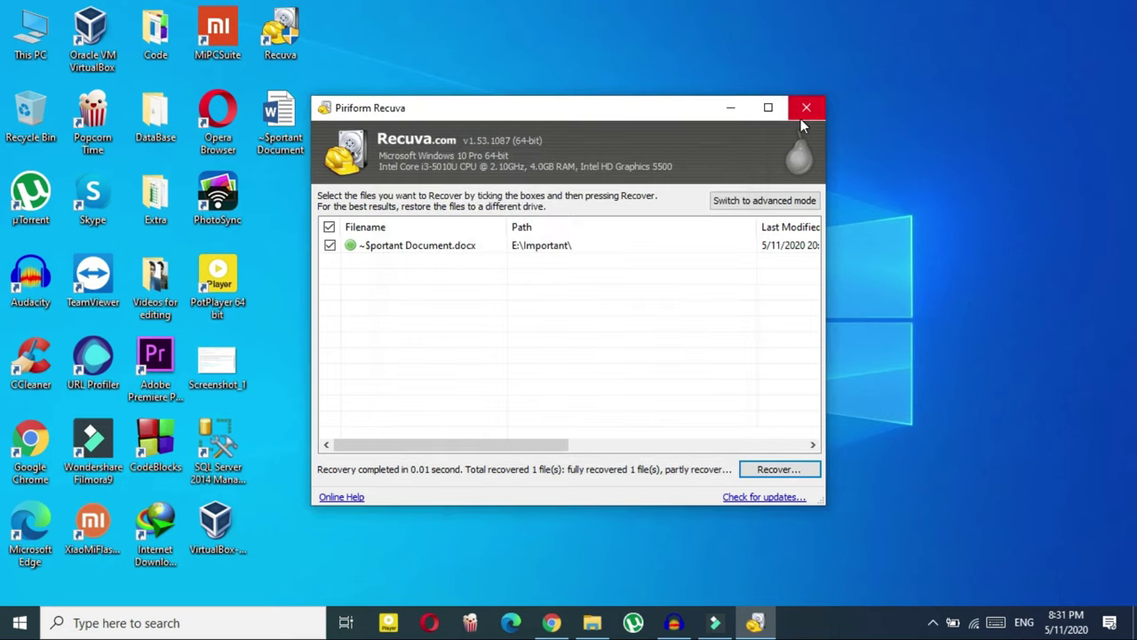